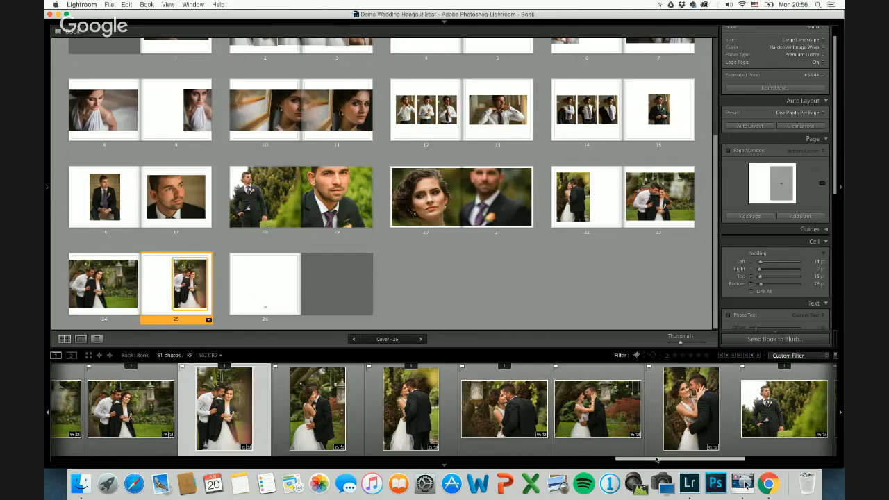
Step: Add two new pages after page 25 of the wedding book
left_click(603, 423)
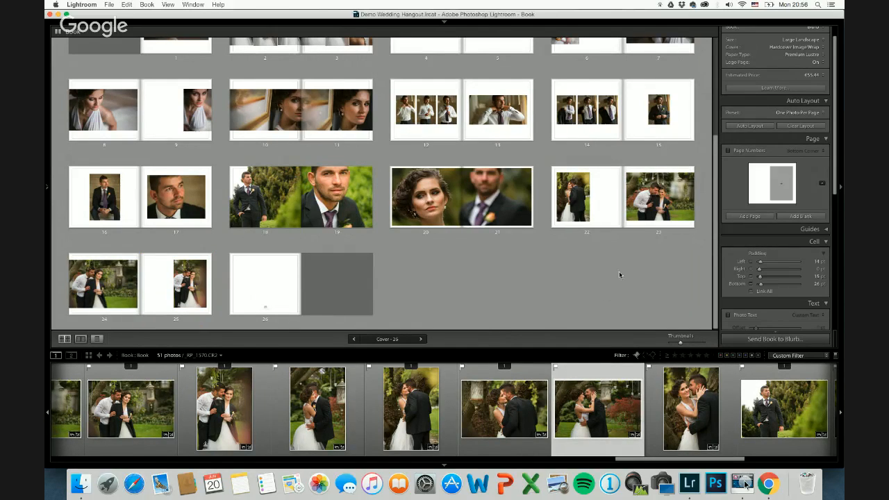
left_click(160, 268)
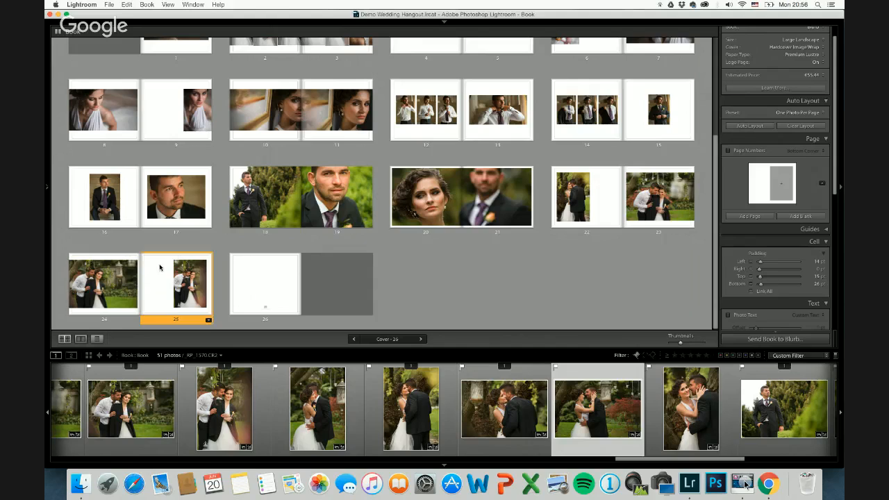
left_click(748, 216)
left_click(749, 217)
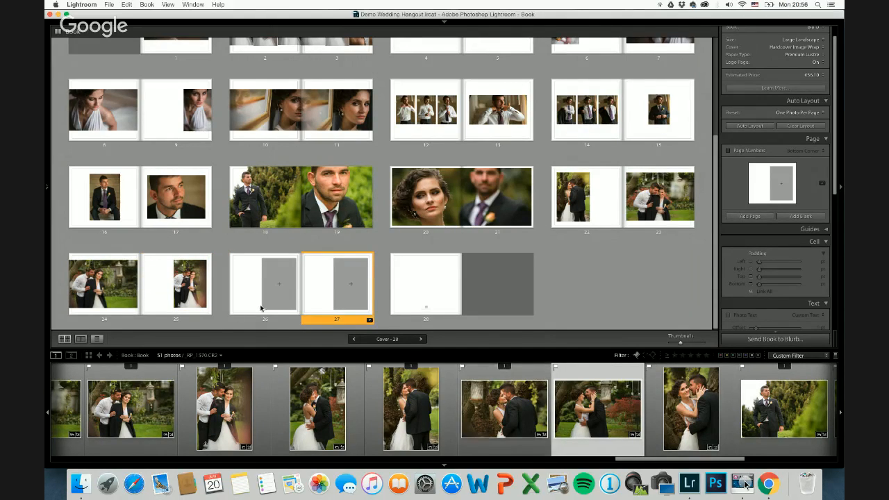
Step: Change page 27 to the 1 Photo layout whose single cell fills the entire page without margins
left_click(367, 322)
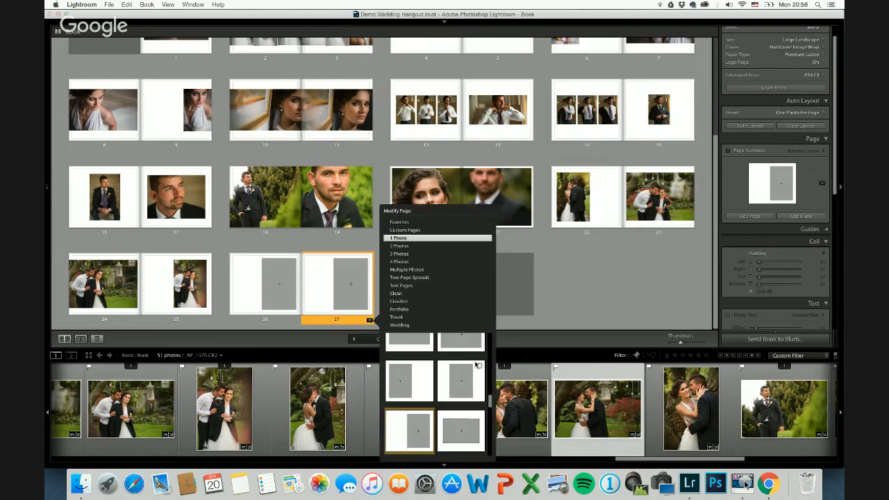
left_click_drag(491, 401, 491, 368)
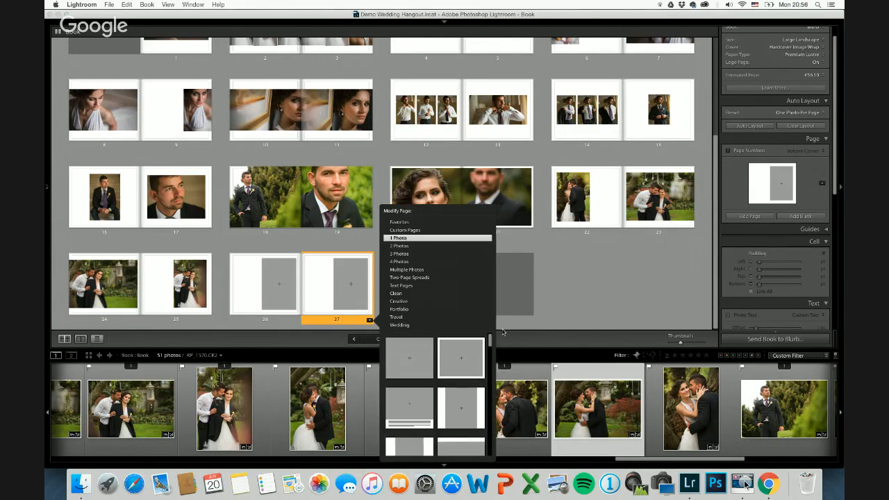
left_click(435, 363)
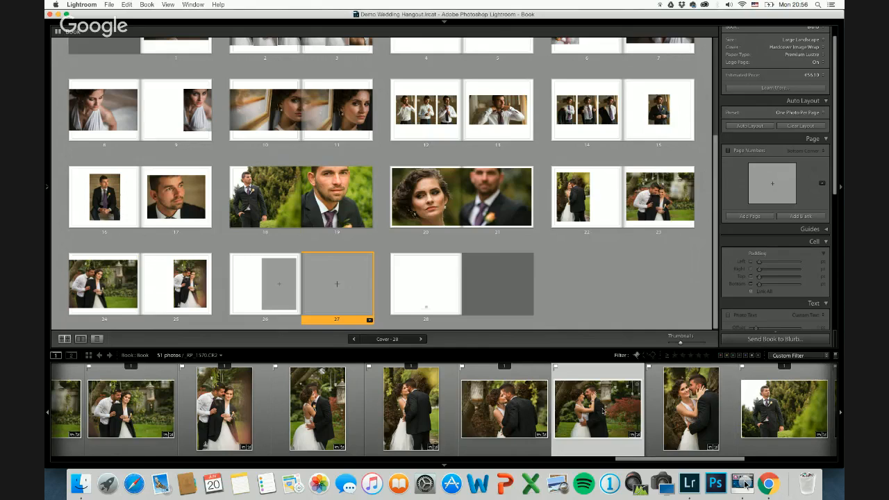
Step: Place the landscape photo of the embracing couple on page 27 and the portrait photo that follows it on page 26
left_click_drag(595, 399, 374, 299)
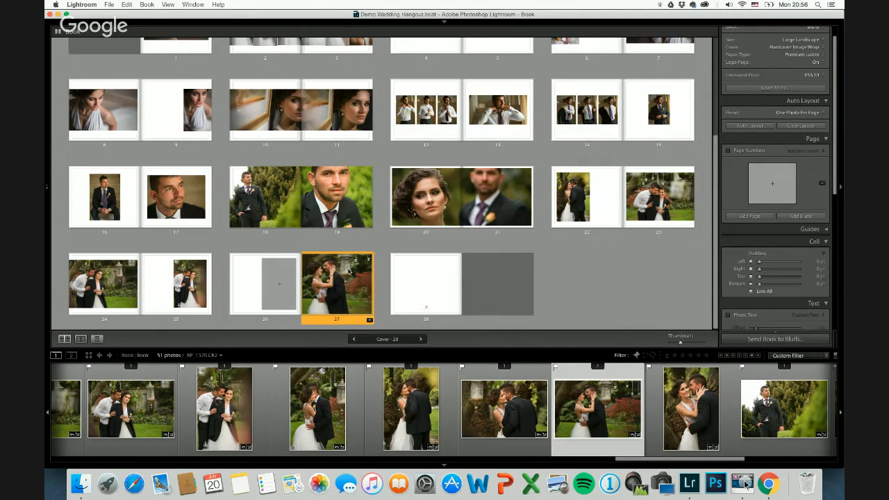
left_click(332, 278)
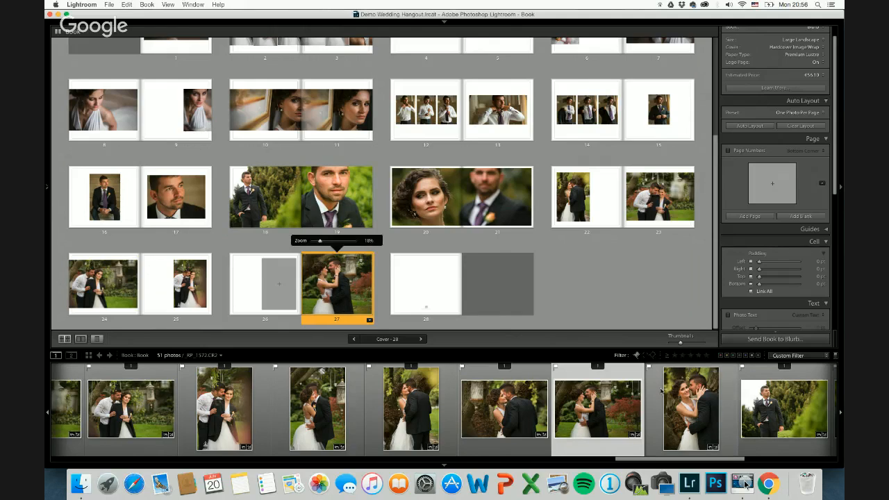
left_click(690, 410)
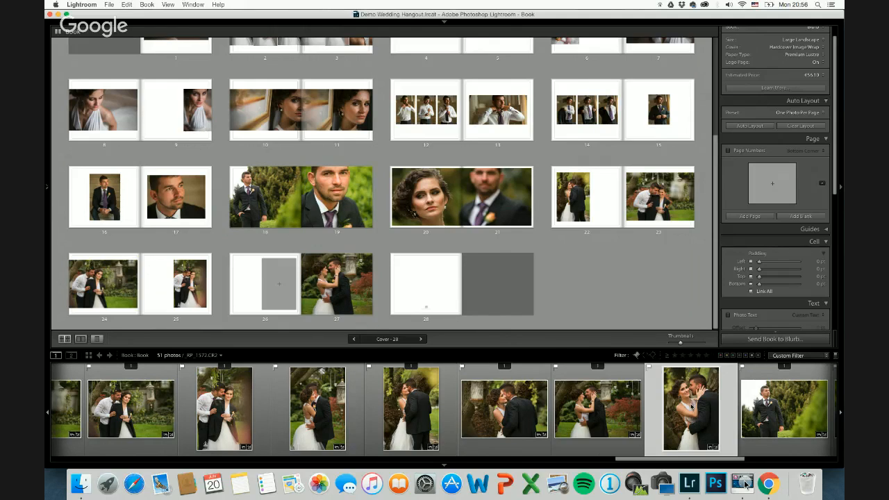
left_click_drag(689, 408, 282, 289)
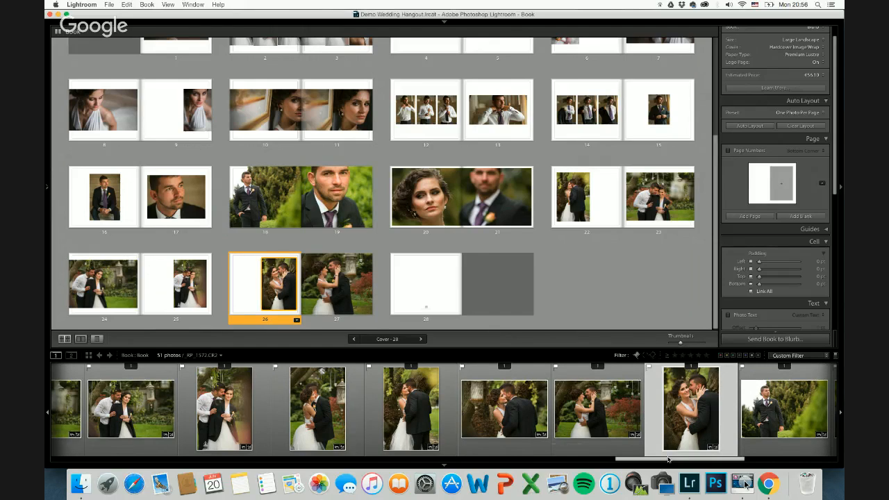
Step: Look through the filmstrip for the next photo to use, including the last shot of the couple behind foliage
left_click_drag(670, 461, 762, 461)
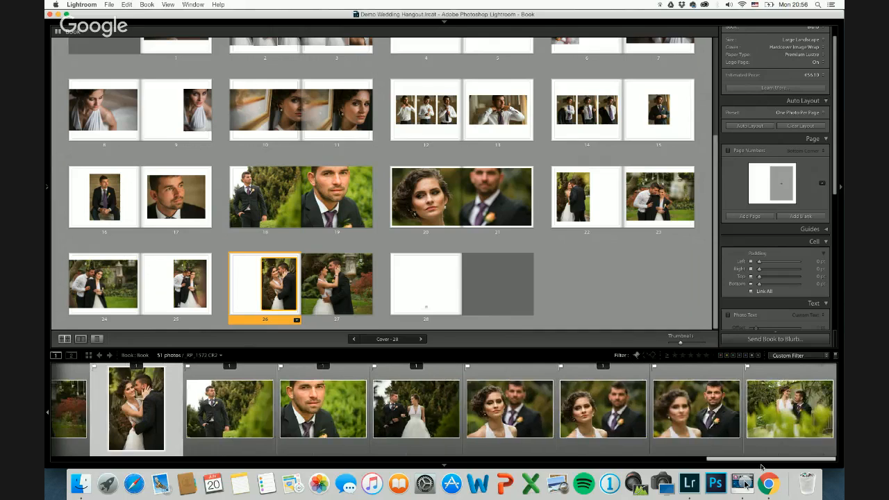
left_click(780, 417)
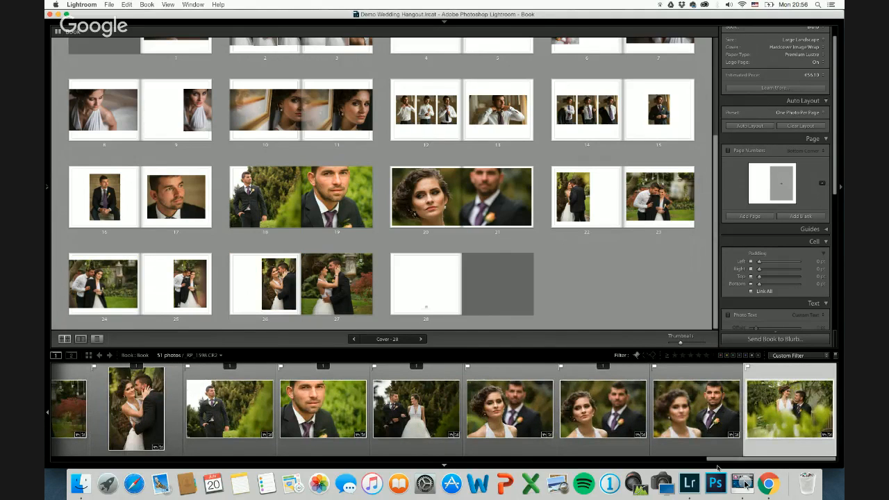
left_click_drag(729, 462, 610, 451)
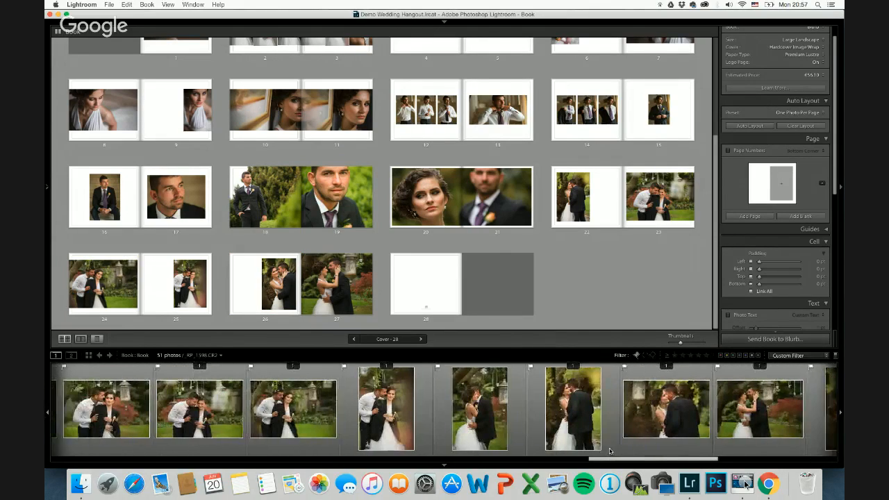
scroll(609, 445, "left", 3)
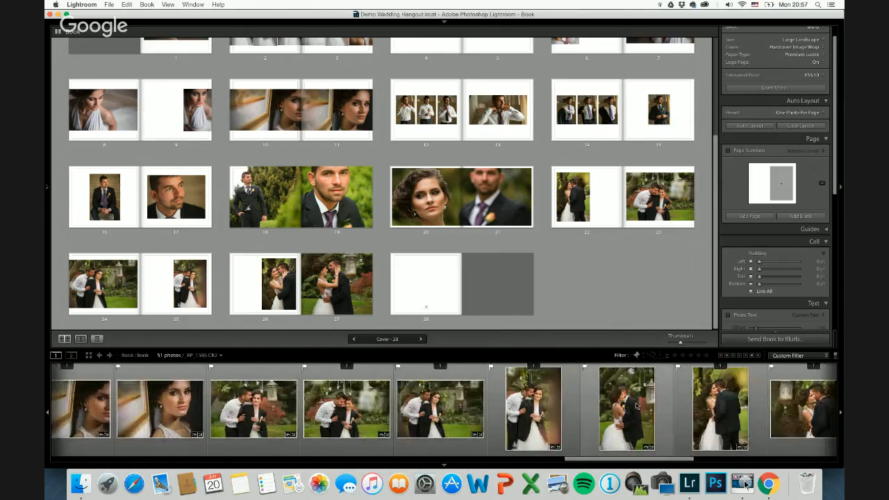
left_click_drag(611, 458, 770, 442)
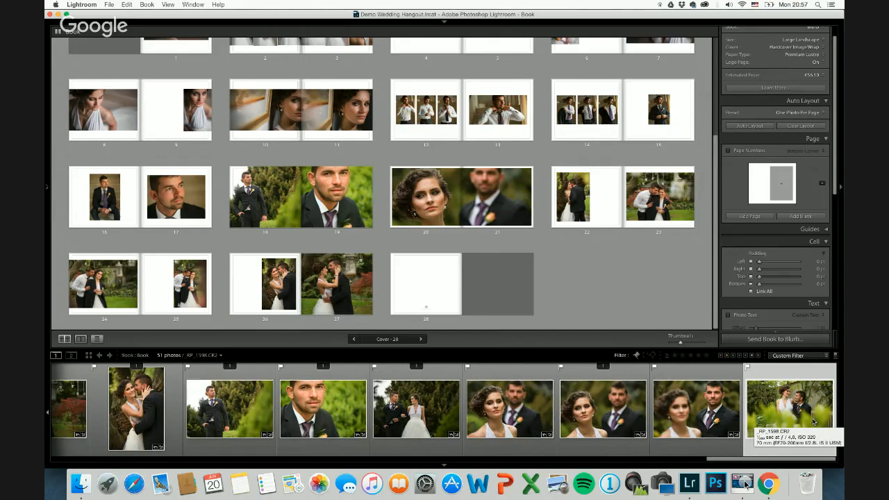
Step: Switch to the Google Hangouts broadcast to check the viewers' questions, and return to Lightroom
key("super+Tab")
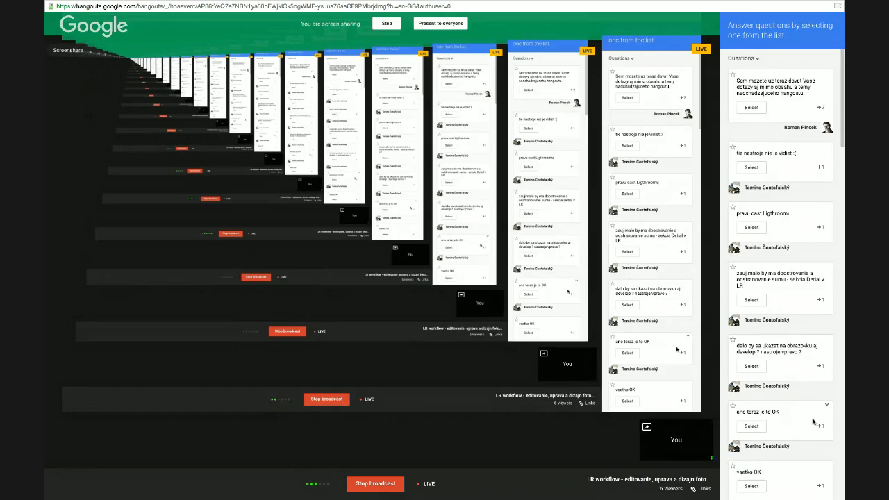
key("super+Tab")
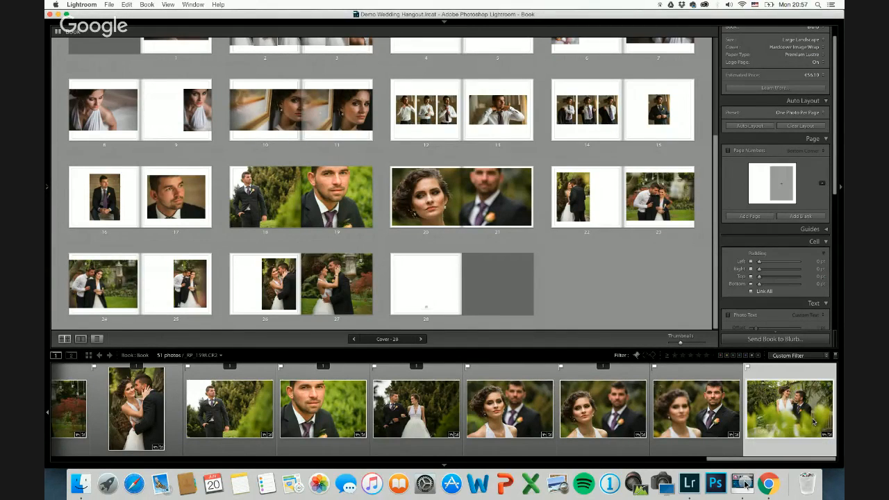
Step: Give page 28 the 1 Photo layout with a centred landscape cell and place the photo of the couple behind foliage in it
left_click(435, 297)
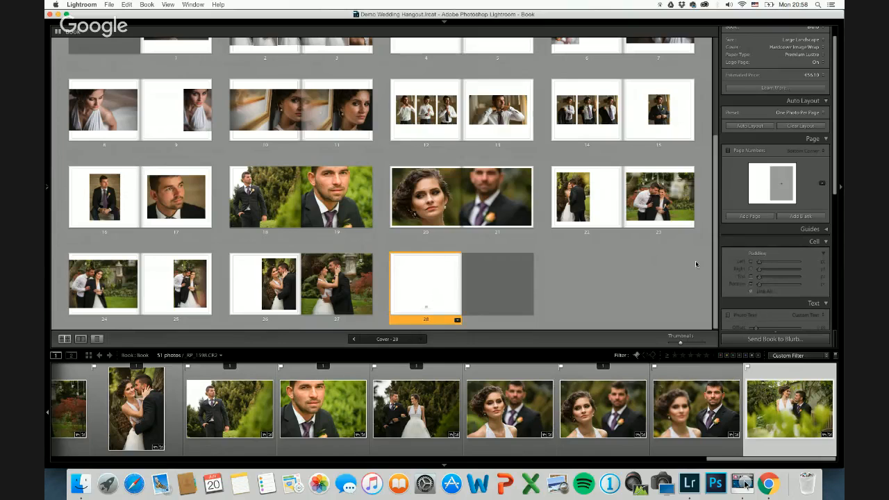
left_click(456, 321)
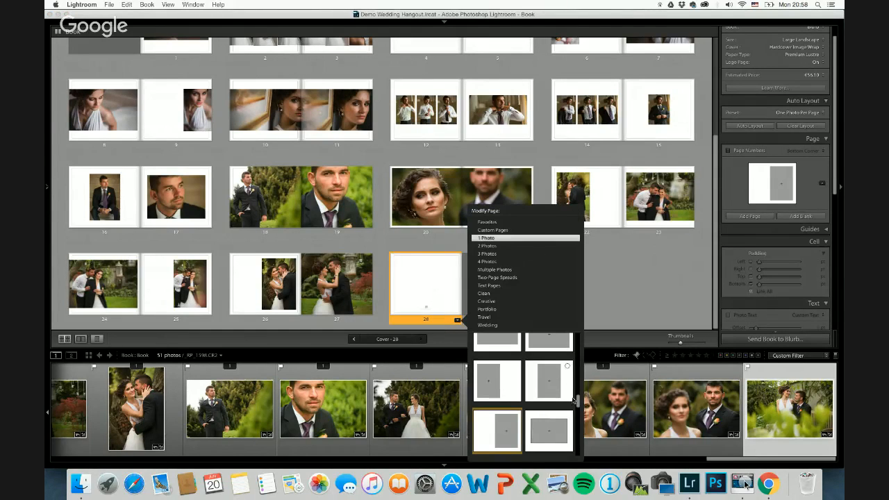
left_click_drag(575, 400, 583, 344)
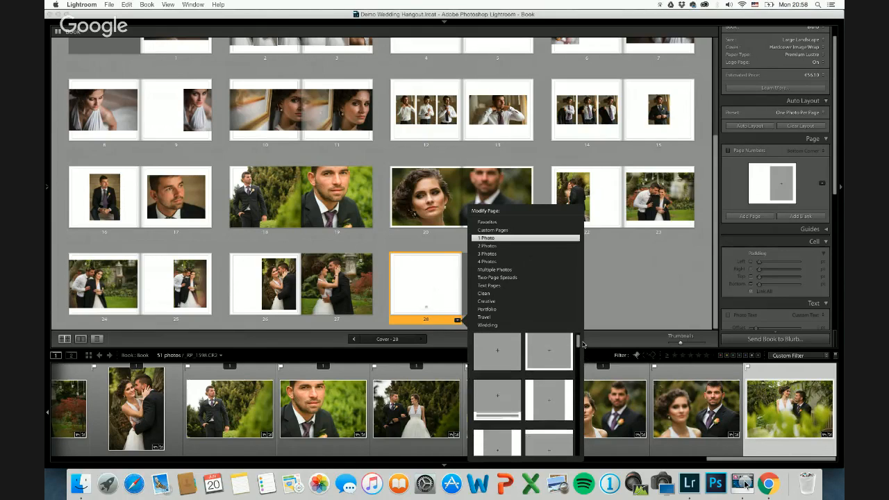
scroll(527, 393, "down", 3)
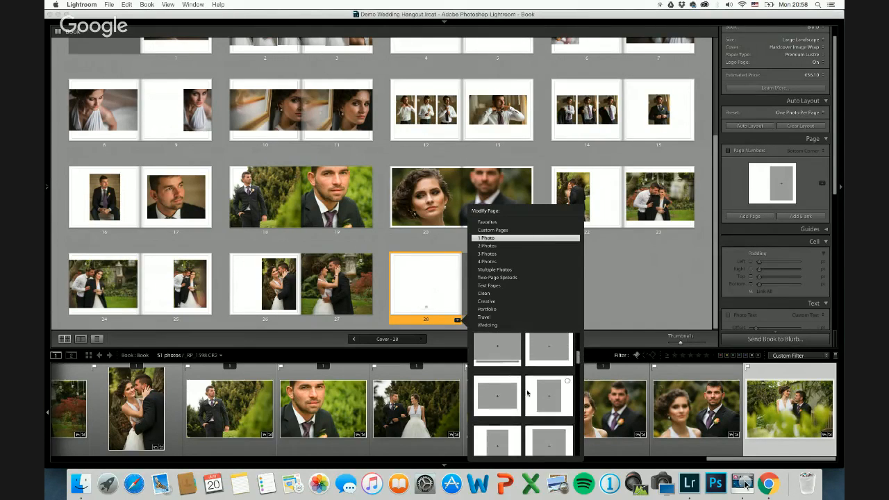
left_click(497, 396)
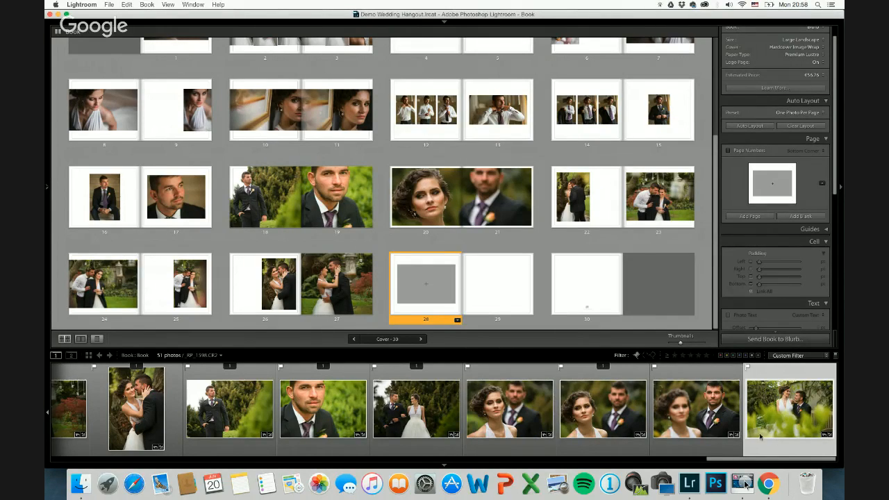
left_click_drag(760, 436, 438, 285)
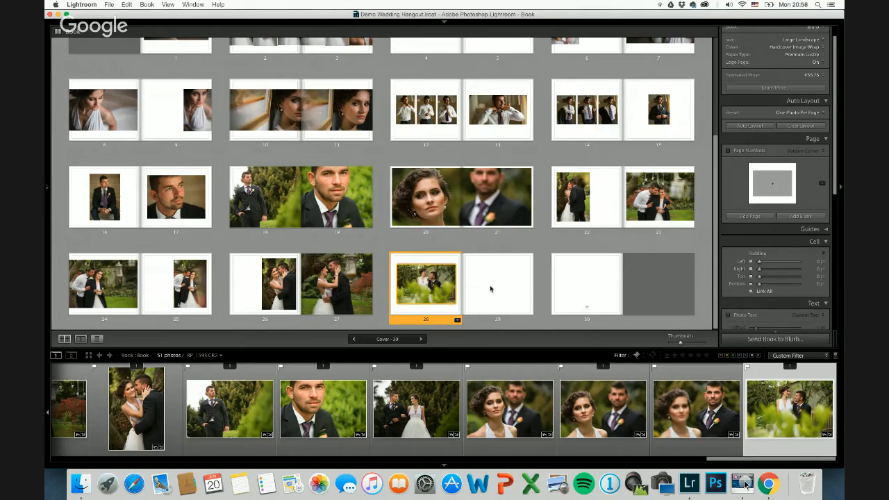
left_click(518, 302)
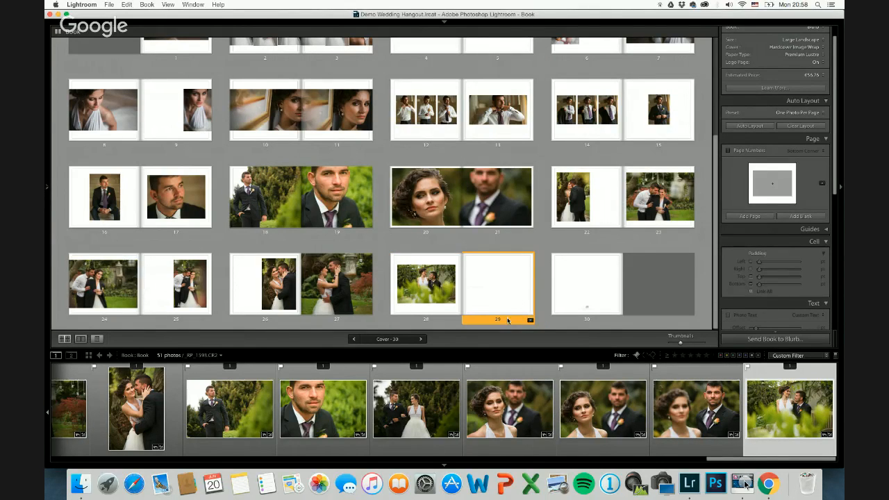
right_click(508, 318)
right_click(510, 292)
left_click(507, 285)
left_click(555, 304)
left_click(498, 297)
right_click(506, 281)
left_click(489, 276)
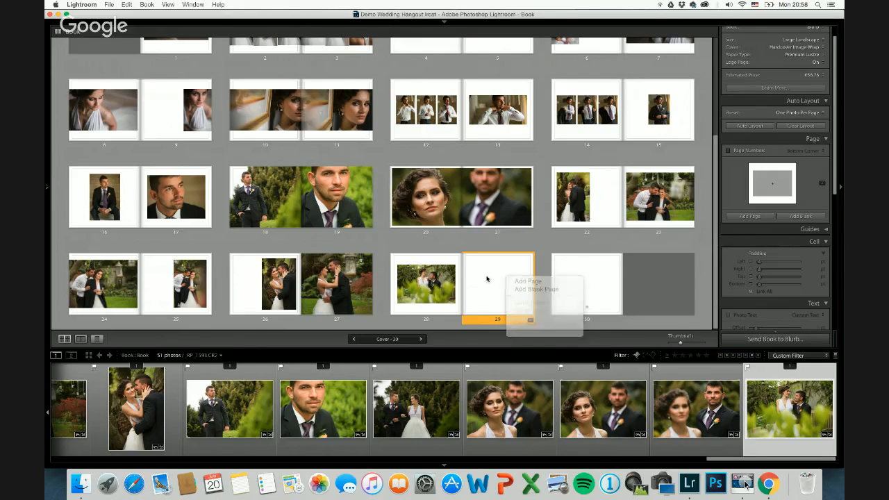
right_click(473, 321)
key("Escape")
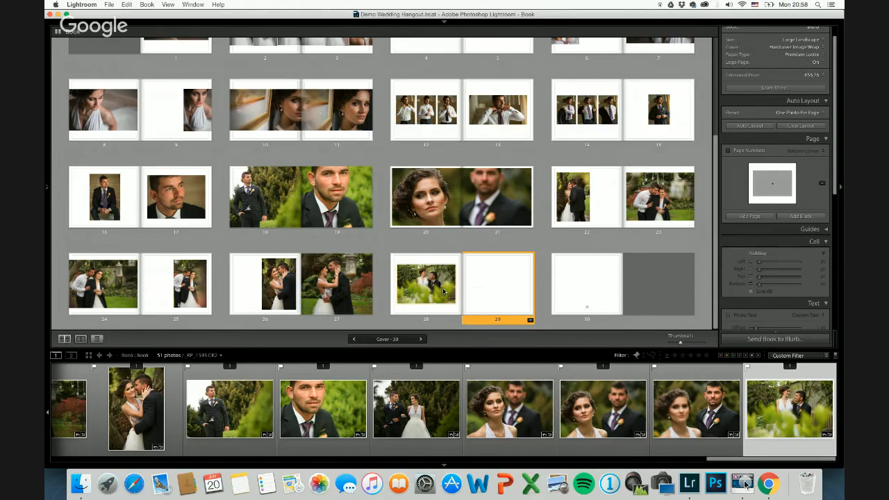
left_click_drag(444, 294, 569, 299)
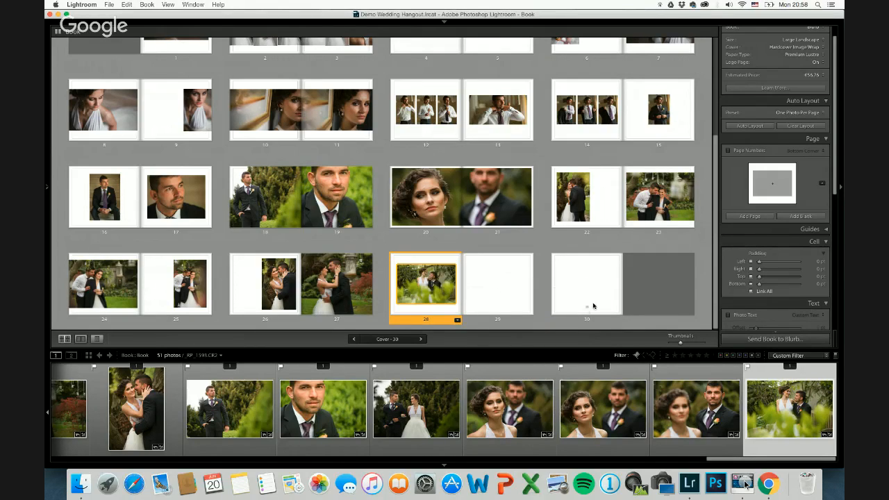
Step: Use the closing page 30 to apply the 1 Photo layout with the centred landscape cell, giving page 29 a photo cell
left_click(594, 305)
left_click(618, 321)
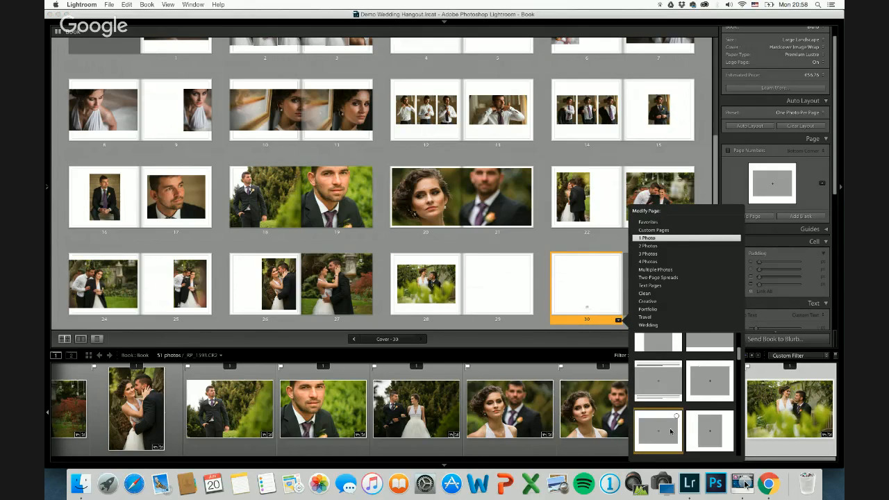
left_click(670, 431)
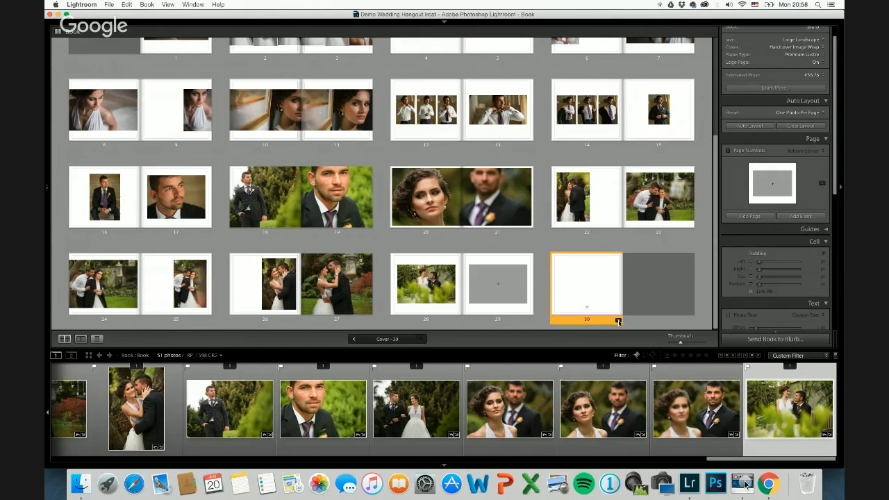
left_click(618, 321)
left_click(654, 429)
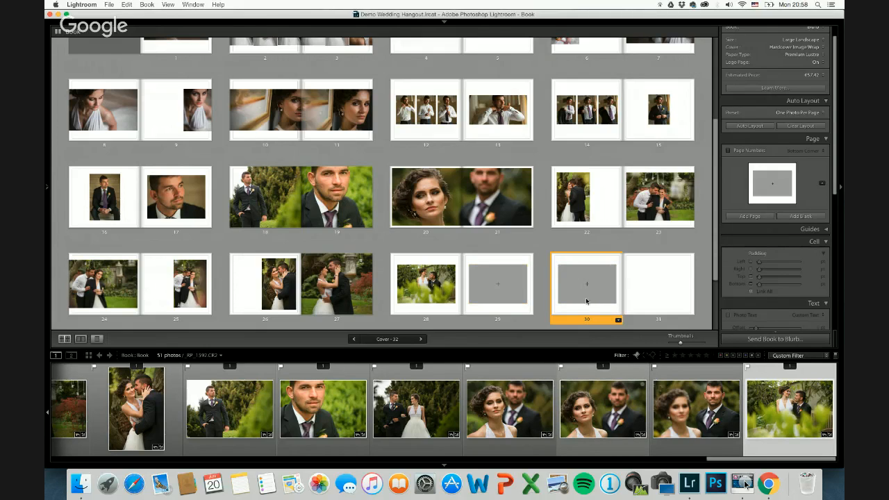
scroll(714, 263, "down", 3)
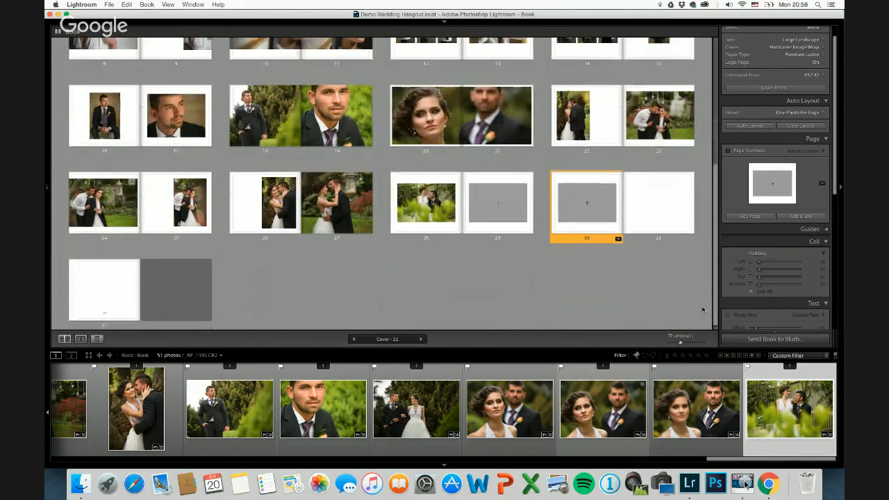
left_click(618, 264)
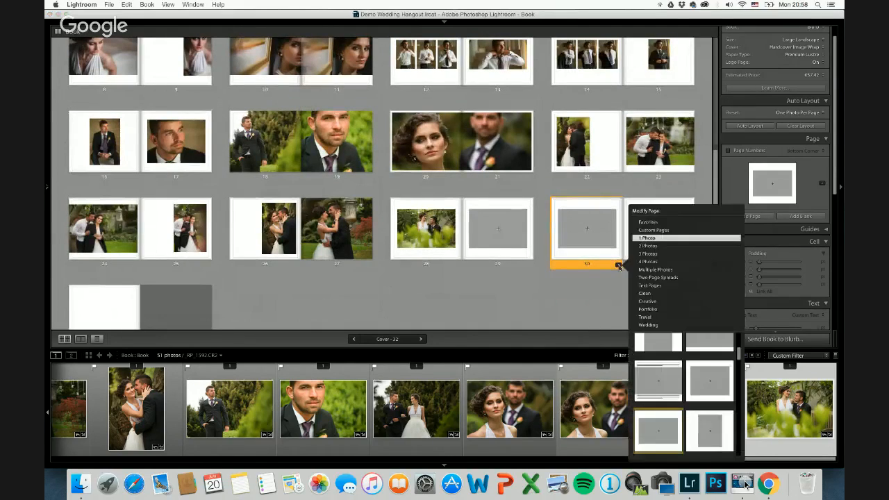
right_click(620, 265)
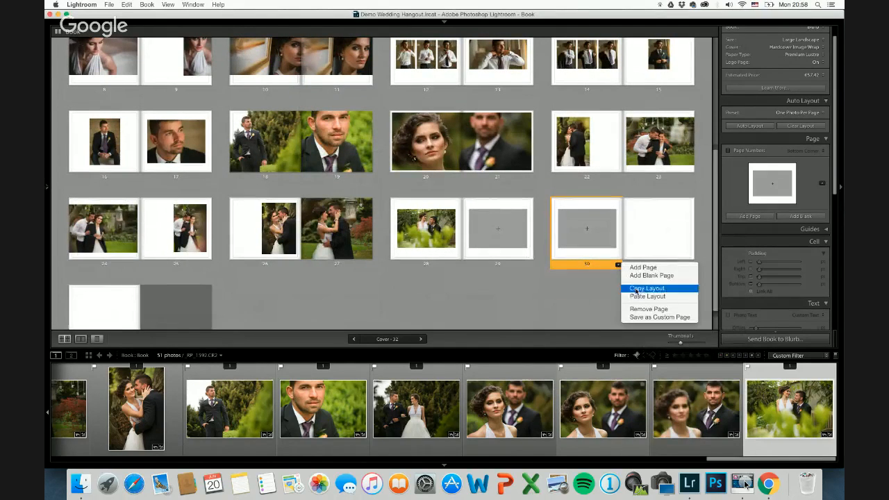
left_click(642, 312)
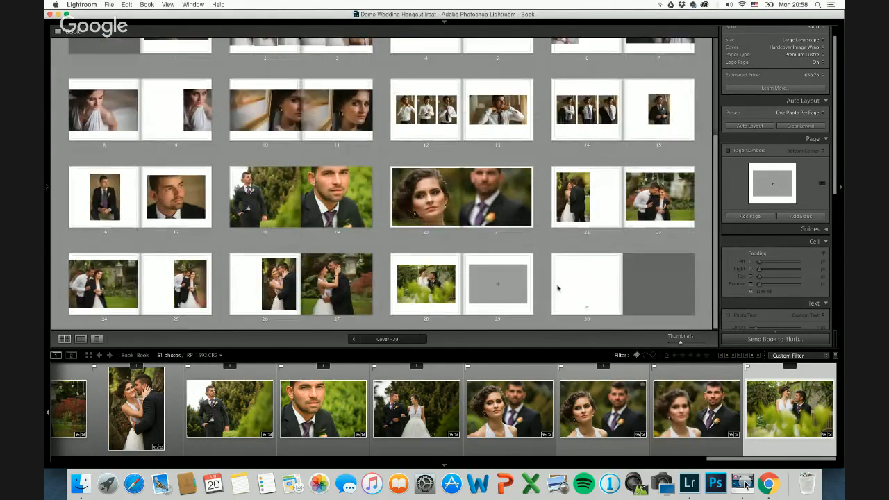
Step: Remove page 29 with its empty photo cell from the book
left_click(525, 303)
left_click(531, 320)
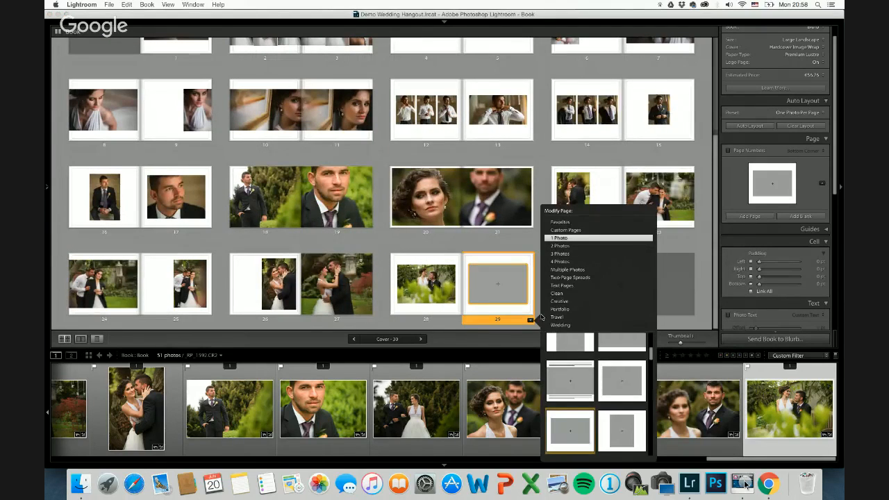
left_click(530, 320)
left_click(530, 322)
left_click(521, 323)
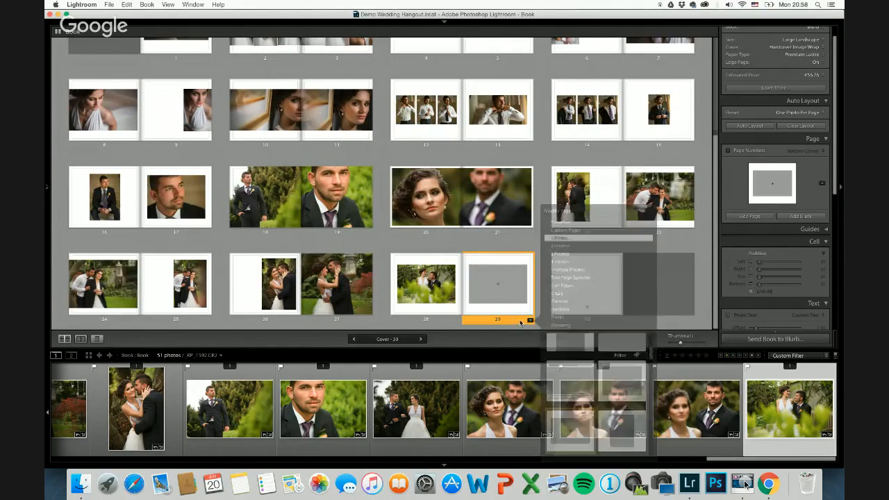
right_click(520, 322)
left_click(526, 366)
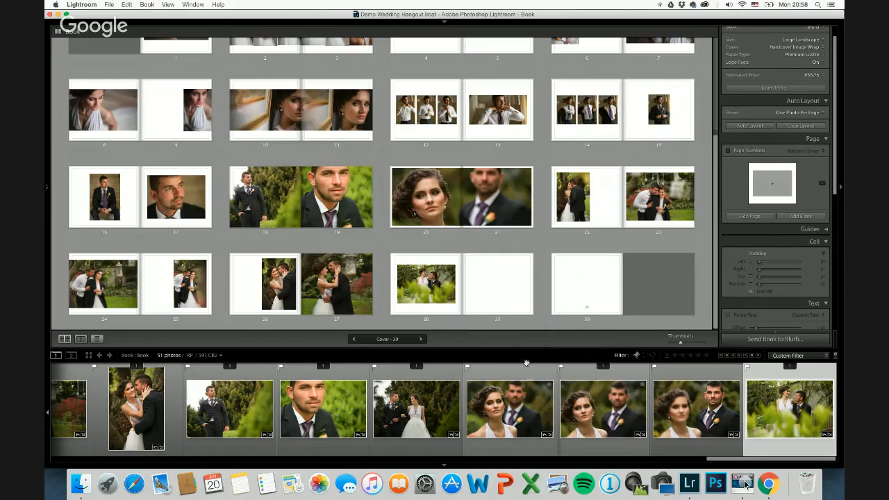
left_click(506, 308)
right_click(507, 321)
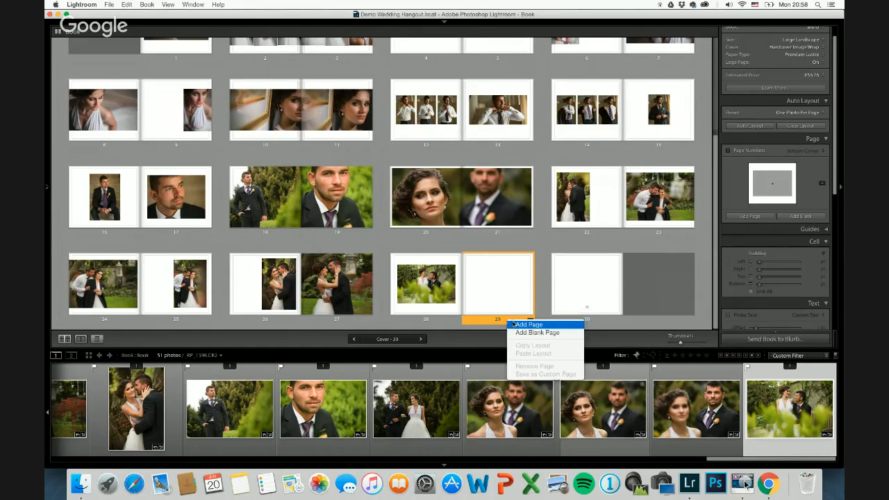
key("Escape")
right_click(509, 321)
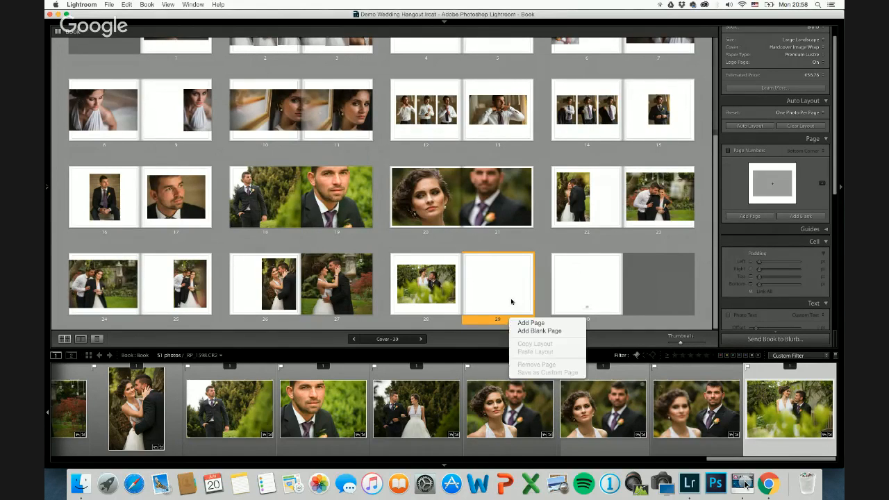
key("Escape")
left_click(567, 306)
right_click(600, 319)
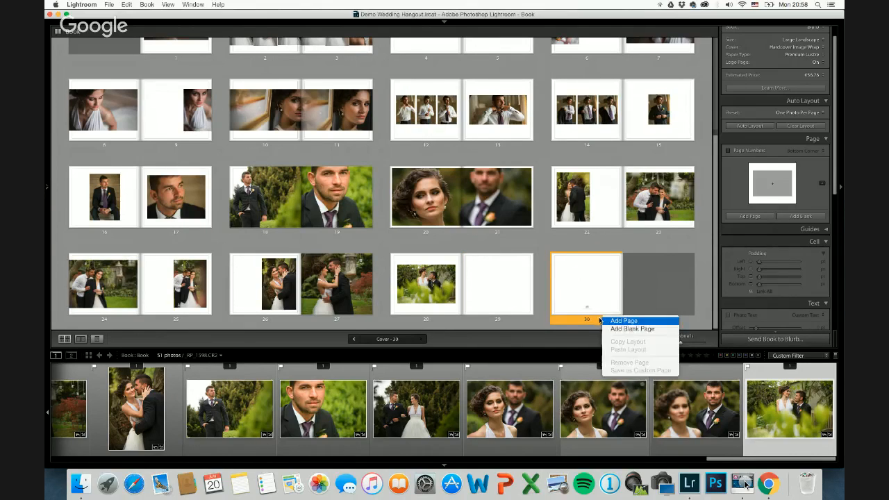
key("Escape")
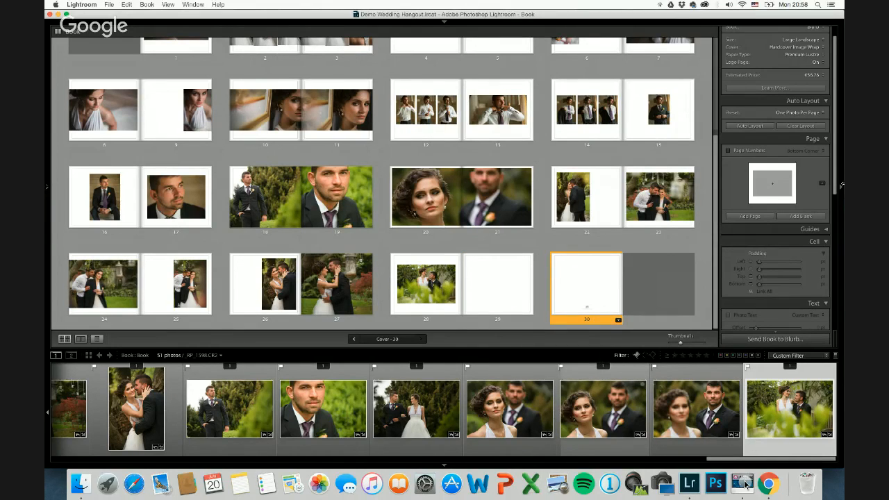
scroll(771, 212, "down", 3)
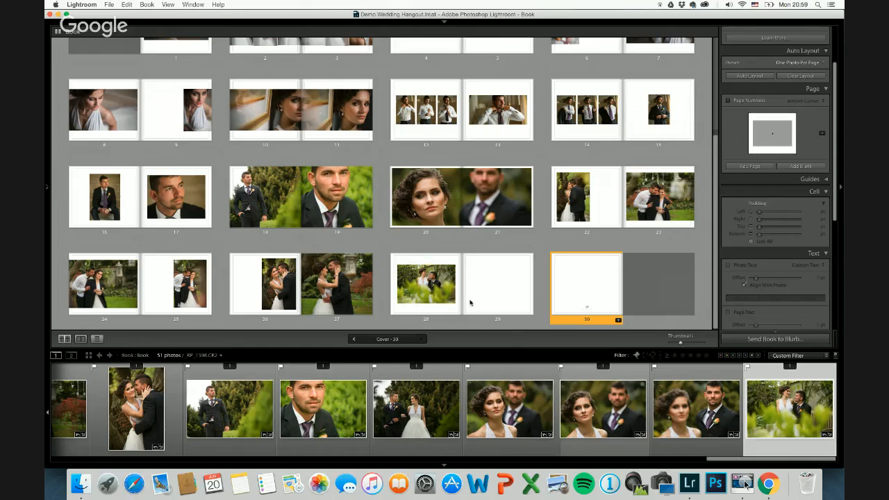
Step: Try to move page 28 with the foliage photo onto the facing page 29, and clear the page selection
left_click(439, 288)
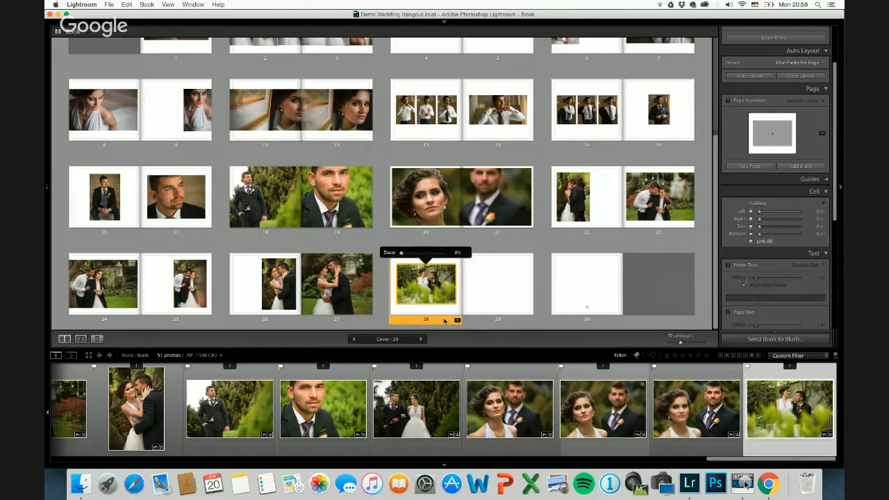
left_click_drag(445, 320, 471, 358)
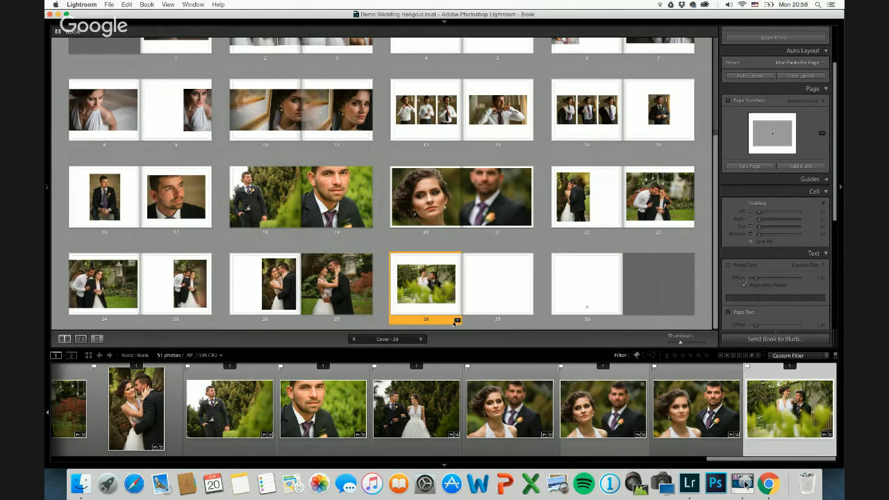
left_click_drag(455, 322, 500, 313)
left_click_drag(433, 319, 535, 321)
left_click(493, 299)
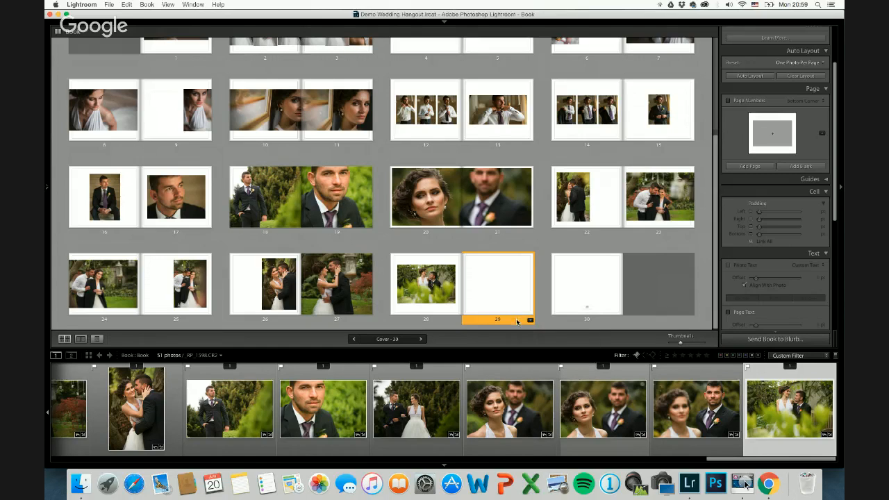
left_click(543, 258)
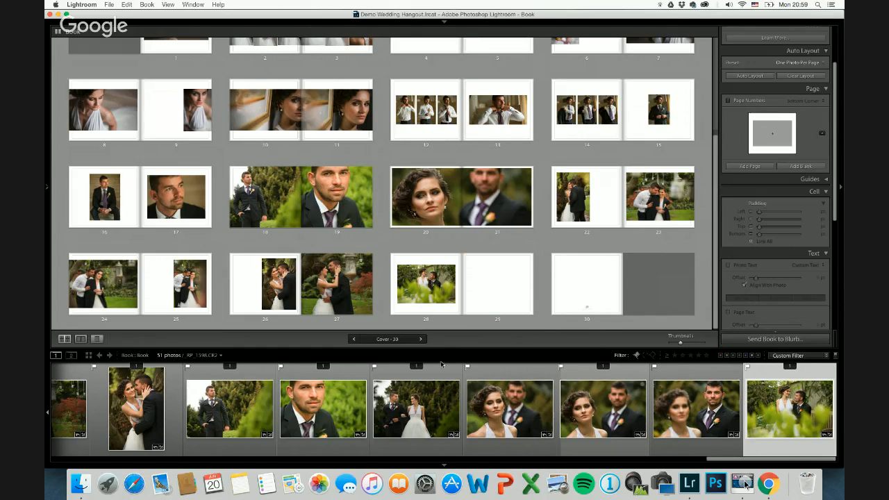
Step: Hide all surrounding panels and review the whole book layout from the covers to the closing page
key("shift+Tab")
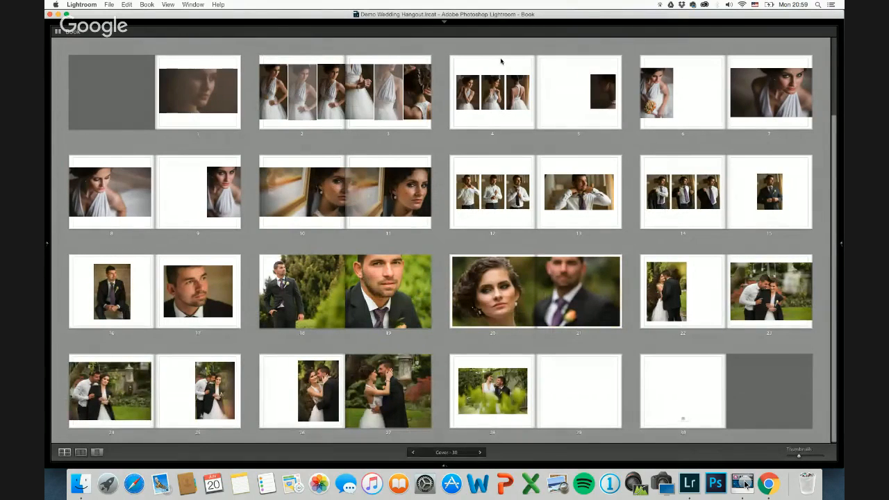
scroll(514, 165, "up", 2)
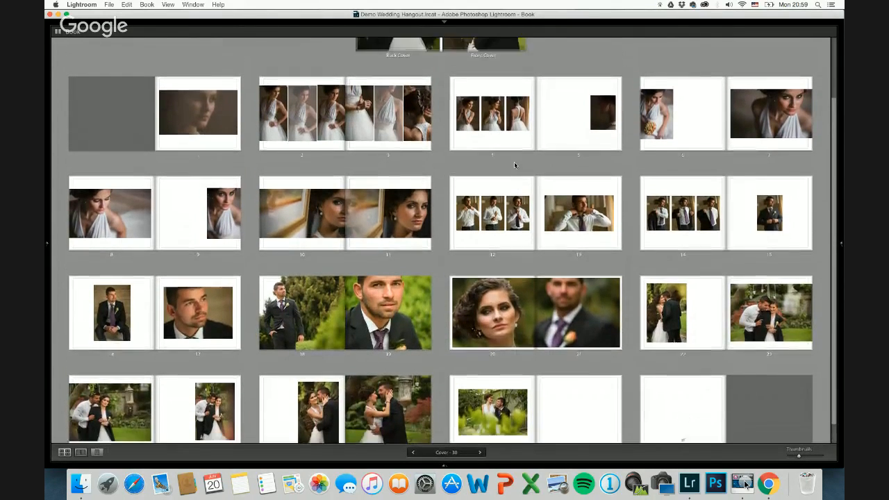
scroll(514, 165, "up", 3)
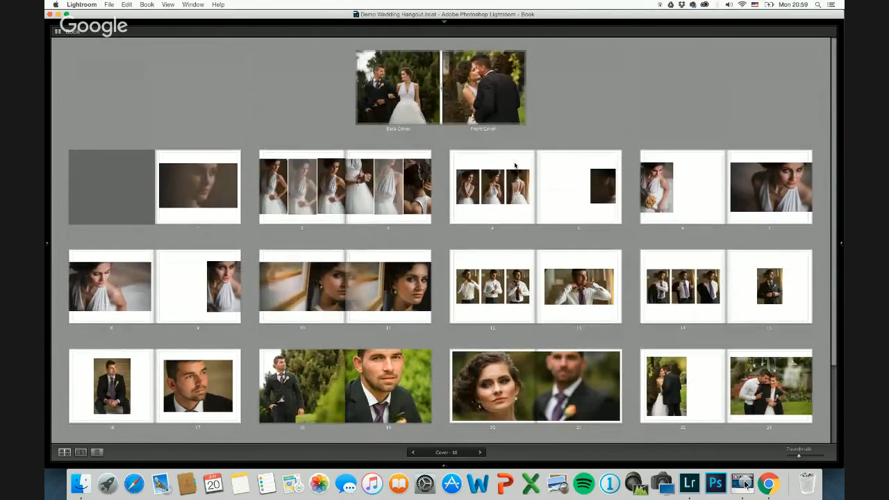
scroll(515, 165, "down", 2)
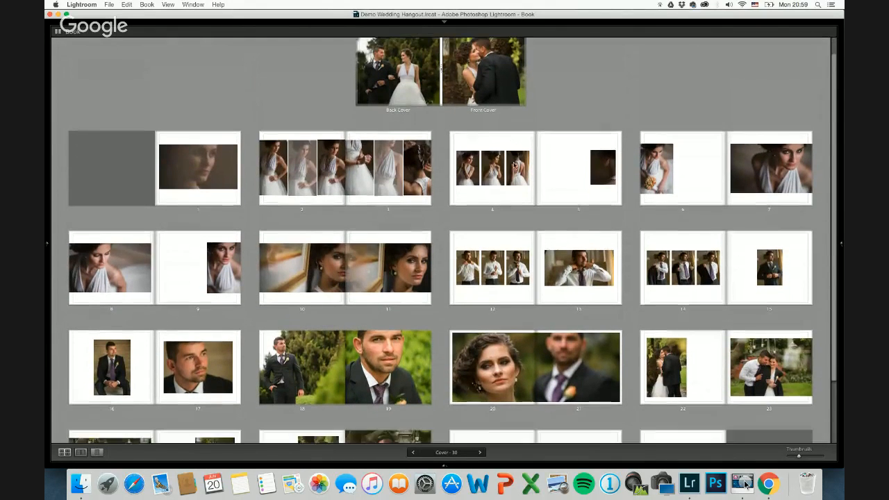
scroll(515, 164, "down", 1)
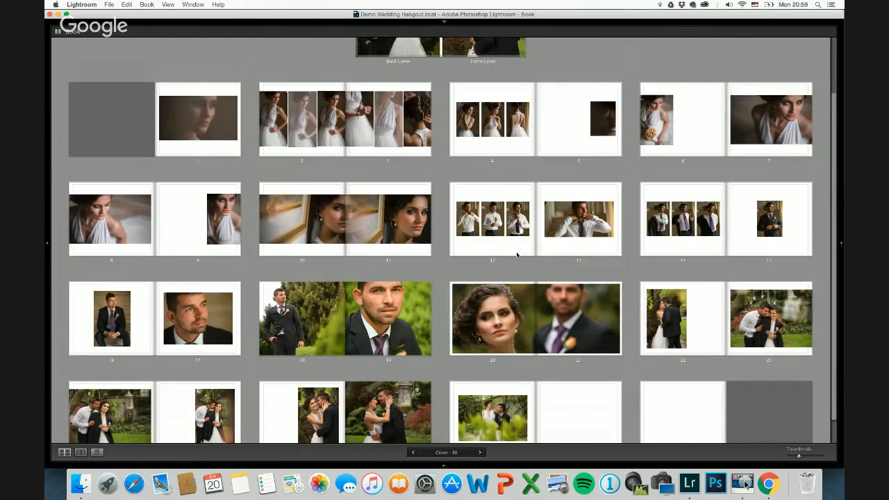
scroll(554, 227, "down", 1)
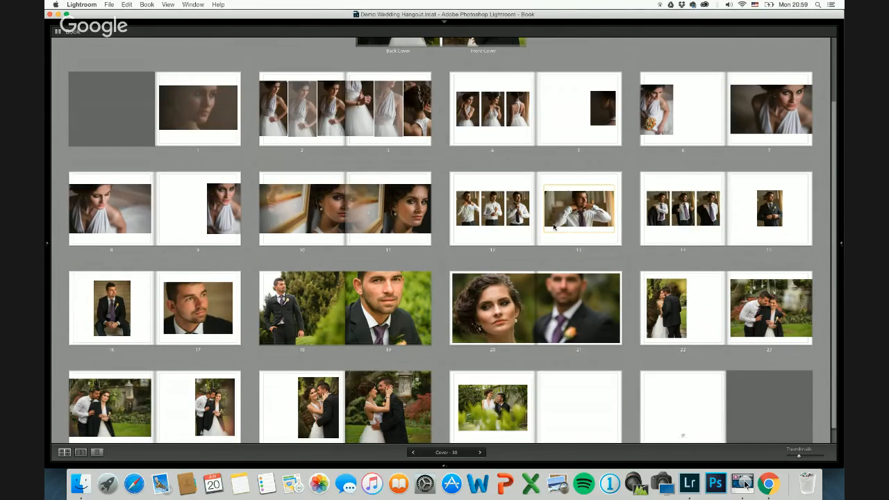
scroll(387, 321, "down", 1)
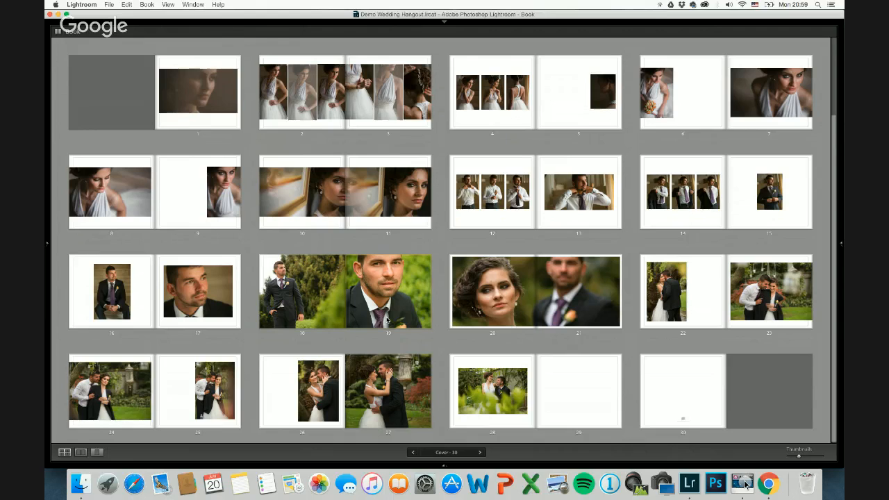
Step: Switch to the Google Hangouts broadcast to check the viewers' questions, and return to the Lightroom book overview
key("super+Tab")
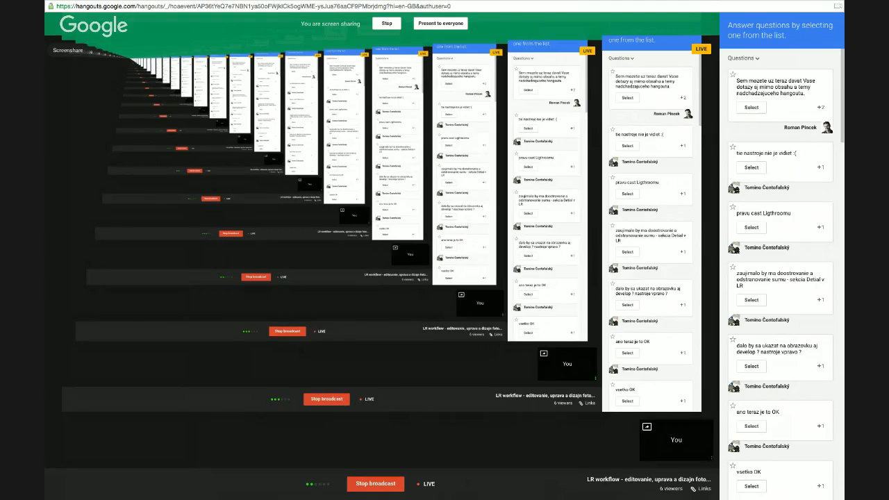
key("super+Tab")
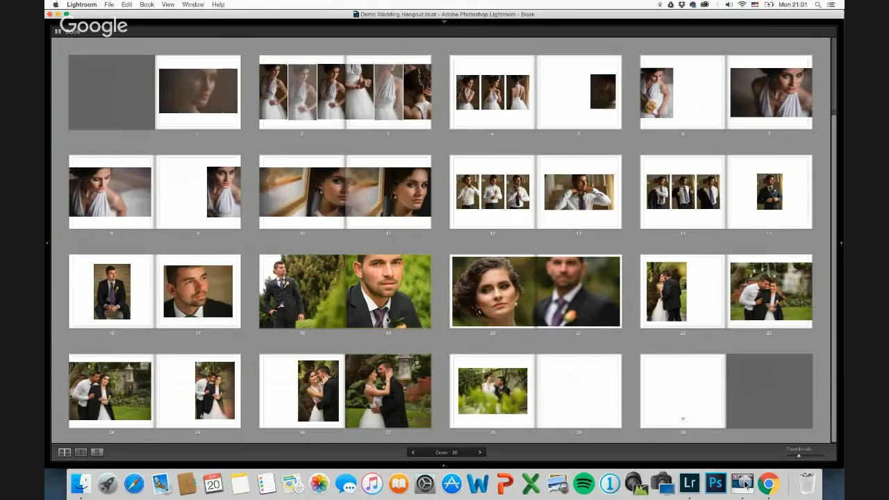